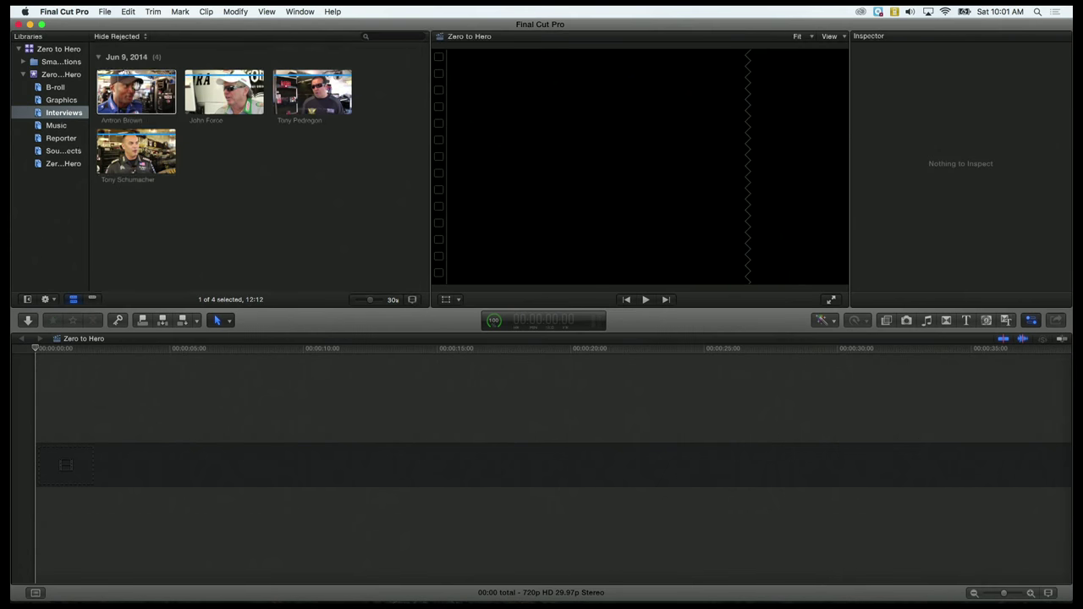
- Append the Antron Brown interview, then the John Force interview, to the Zero to Hero timeline
click(138, 91)
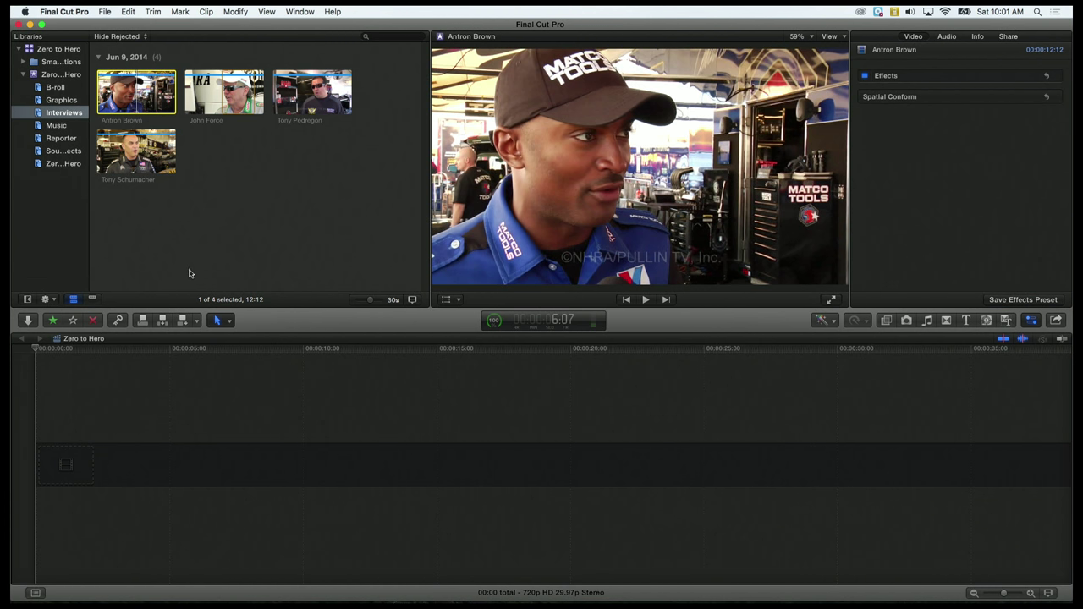
key(e)
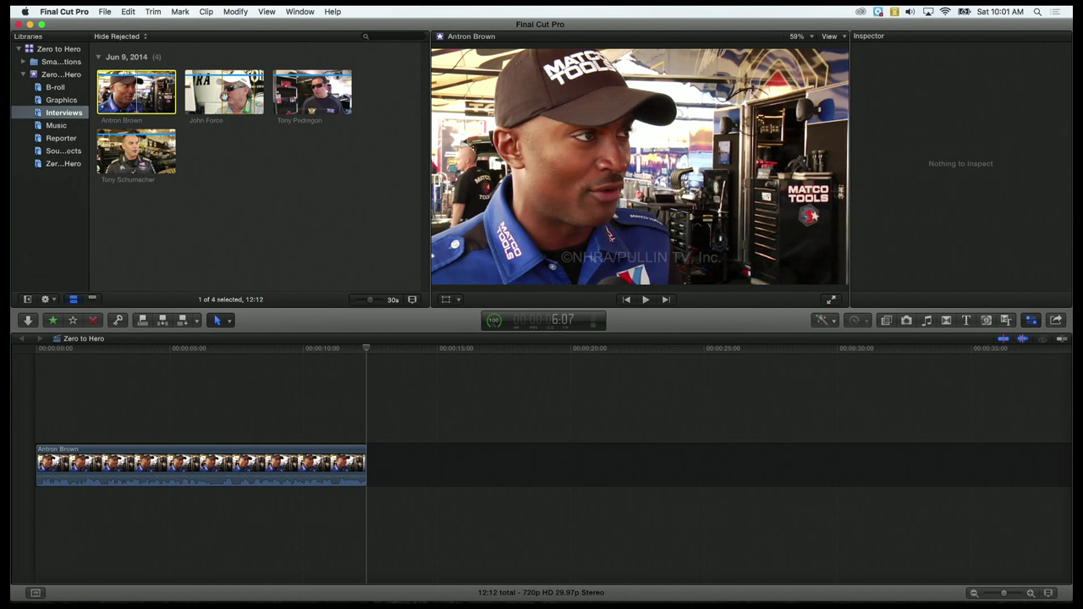
click(220, 91)
key(e)
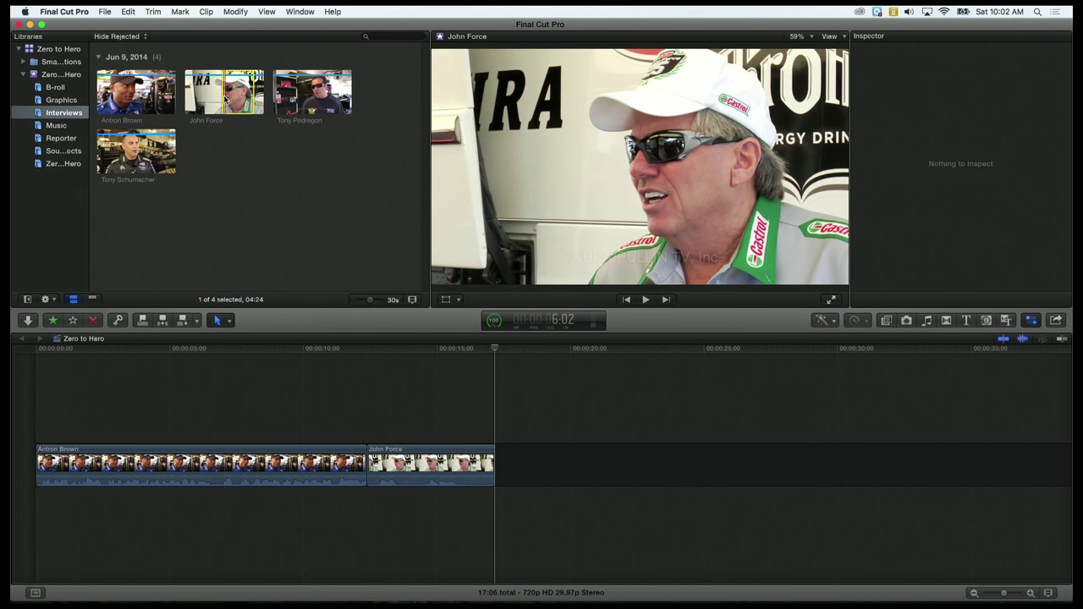
click(505, 348)
mouse_move(530, 350)
mouse_down()
mouse_move(473, 350)
mouse_move(512, 354)
mouse_up()
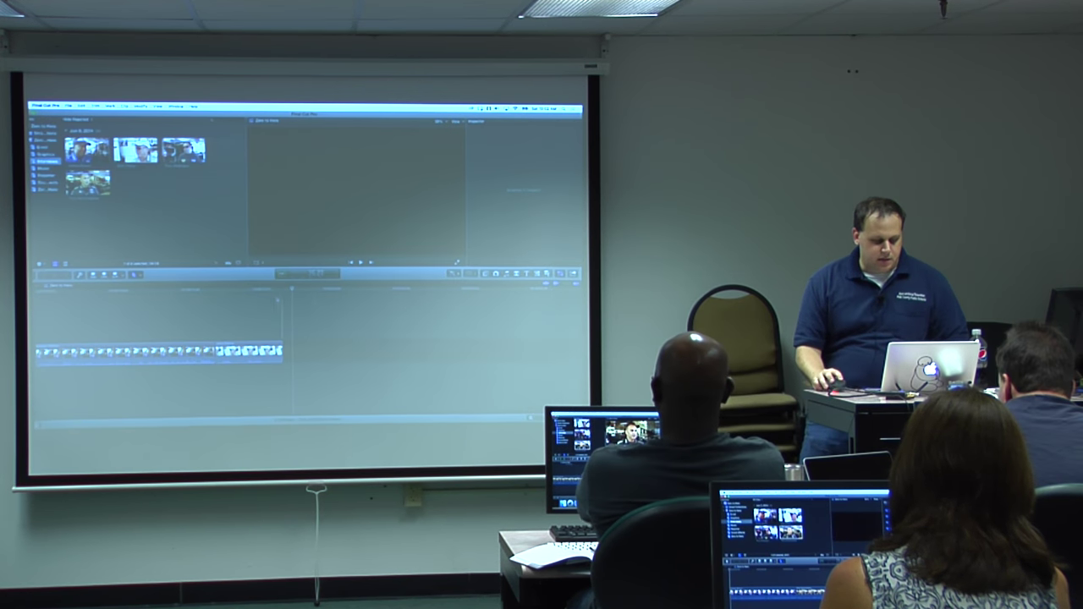
click(401, 349)
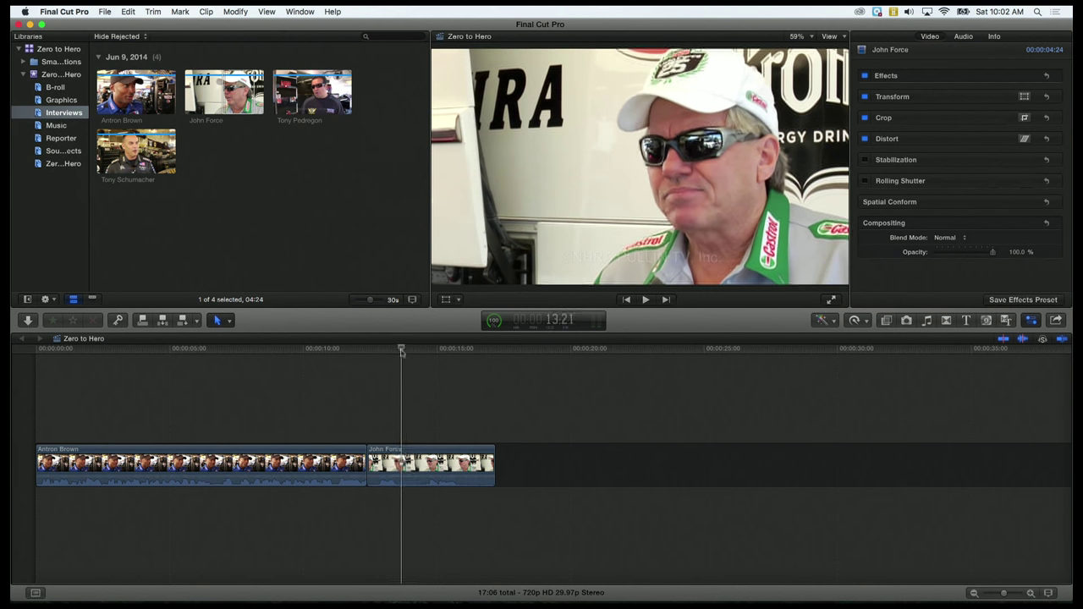
drag(401, 351, 497, 364)
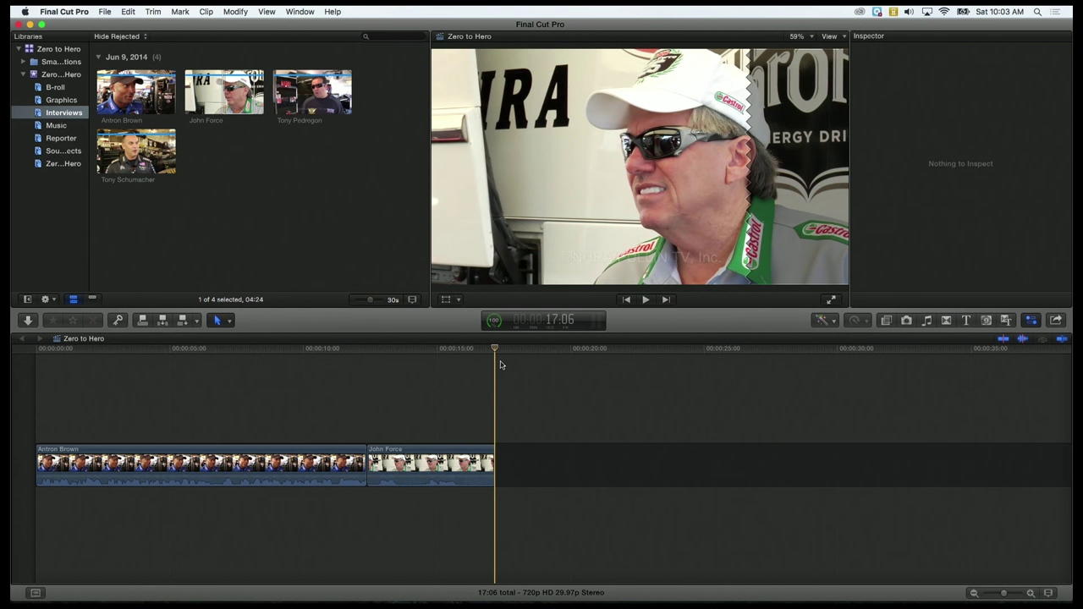
key(s)
- Insert Tony Pedregon after John Force and mark a 6:29 range of Tony Schumacher
click(305, 109)
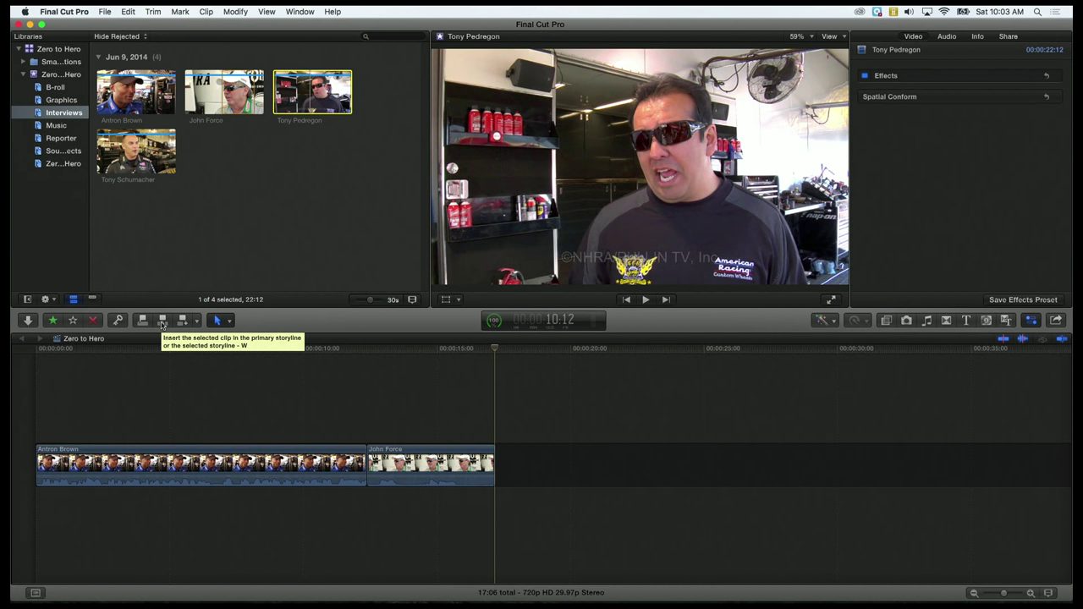
click(163, 322)
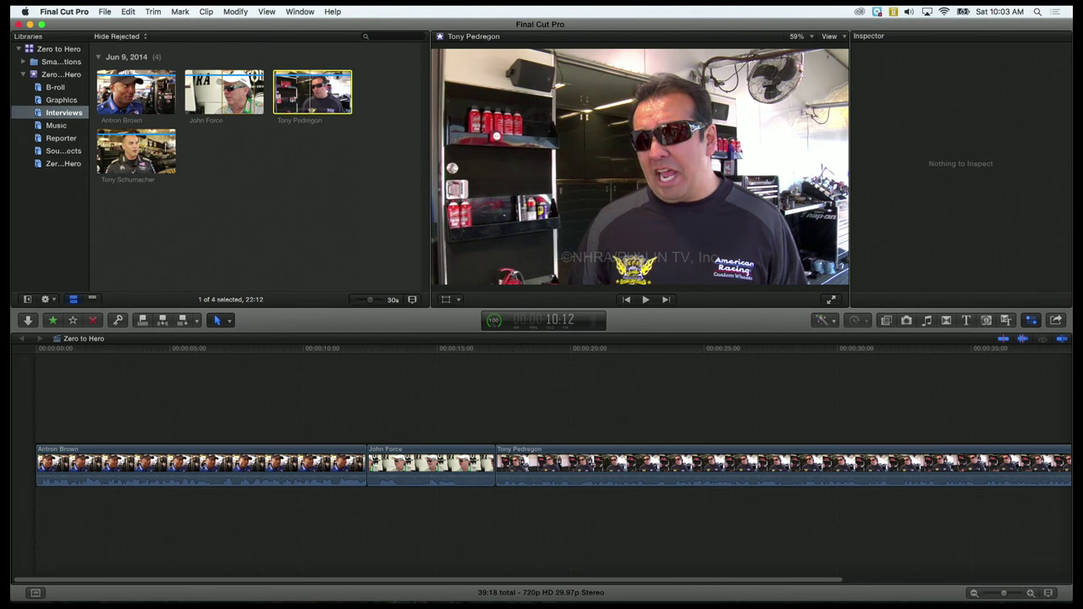
click(132, 164)
drag(132, 166, 155, 160)
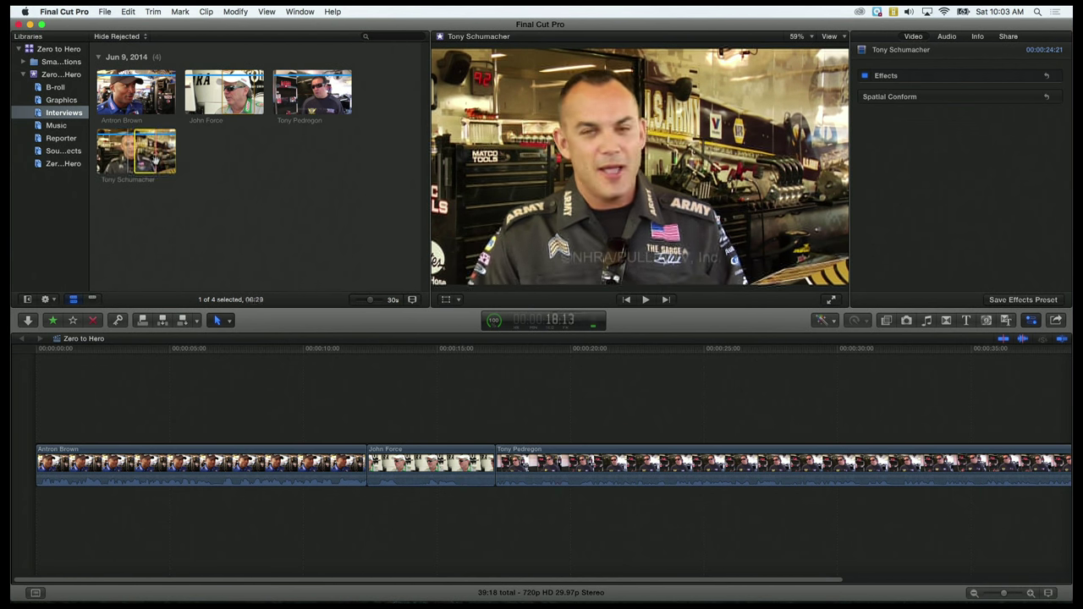
- Park the playhead about 5 seconds into the Antron Brown clip
click(414, 356)
click(259, 361)
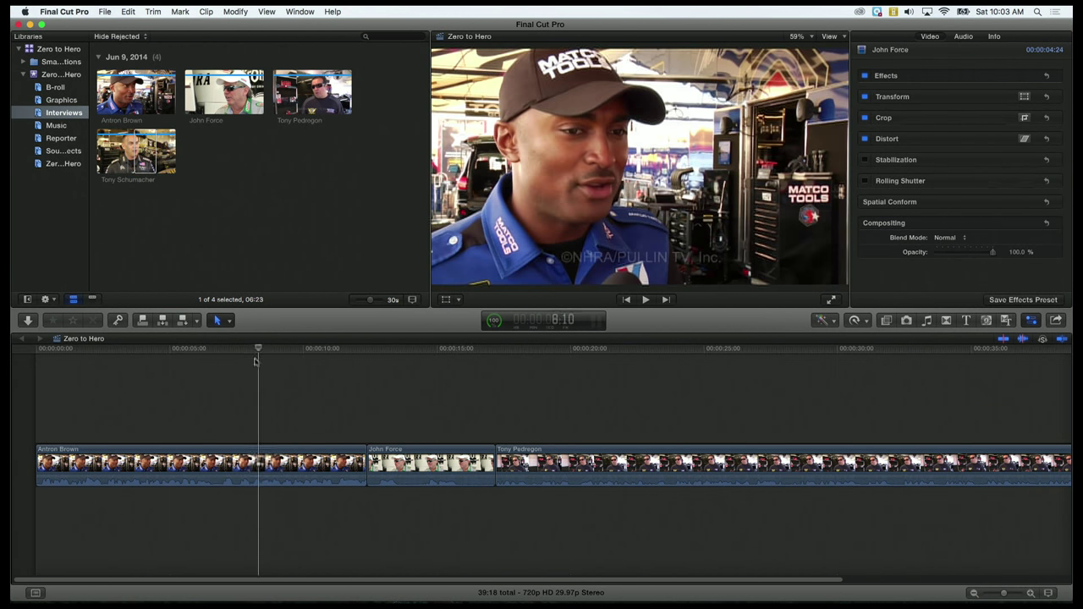
click(205, 359)
click(144, 360)
click(179, 359)
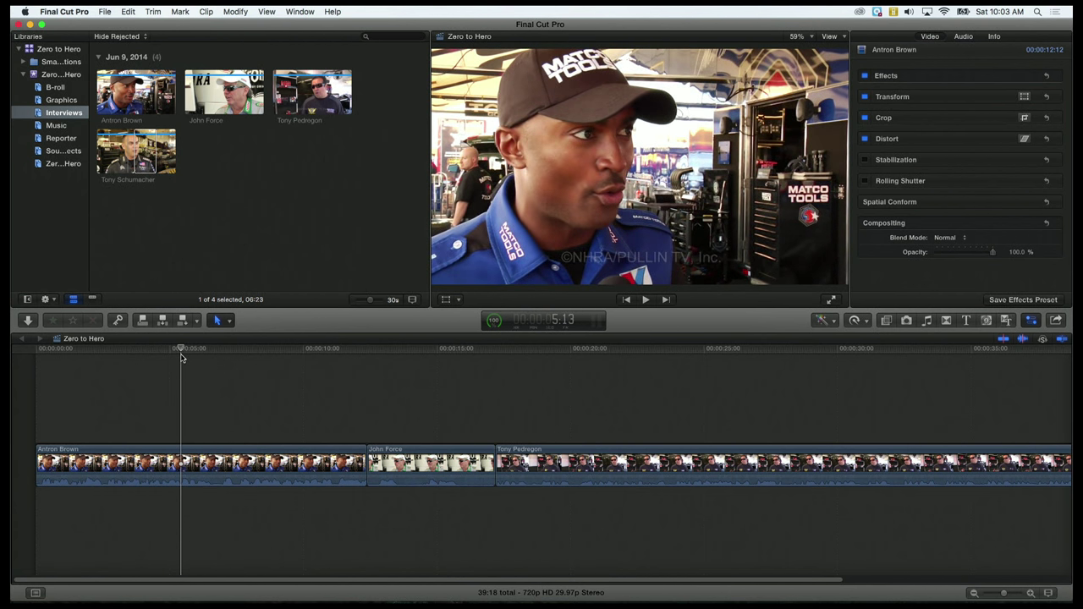
- Delete the John Force and Tony Pedregon clips and set the insert point inside Antron Brown
drag(462, 386, 530, 449)
key(Delete)
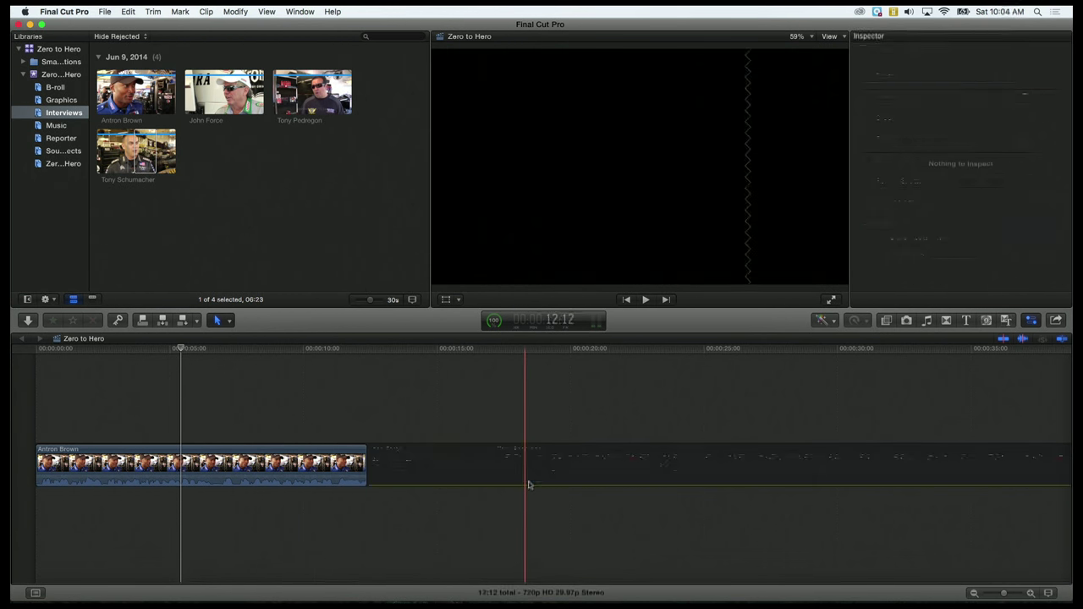
click(194, 354)
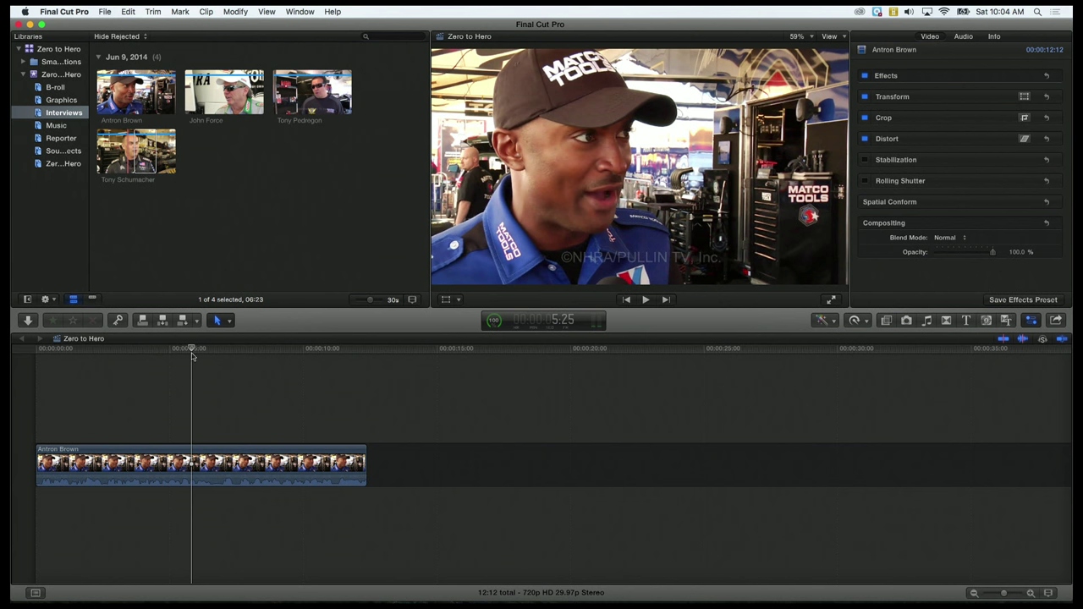
- Insert the marked Tony Schumacher range into Antron Brown (19:05 total) and review the edit
key(w)
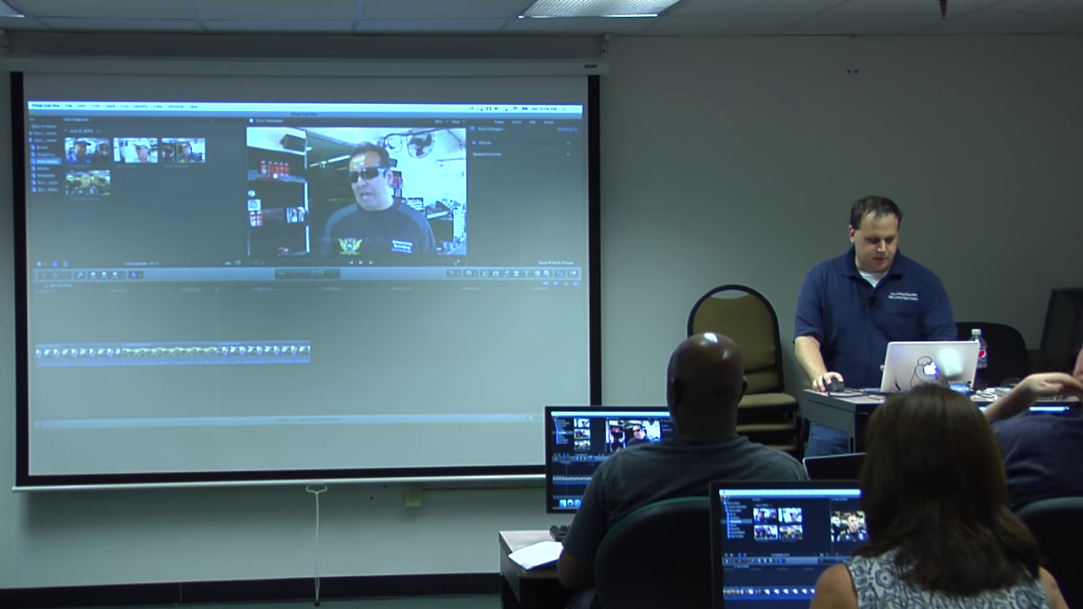
click(270, 351)
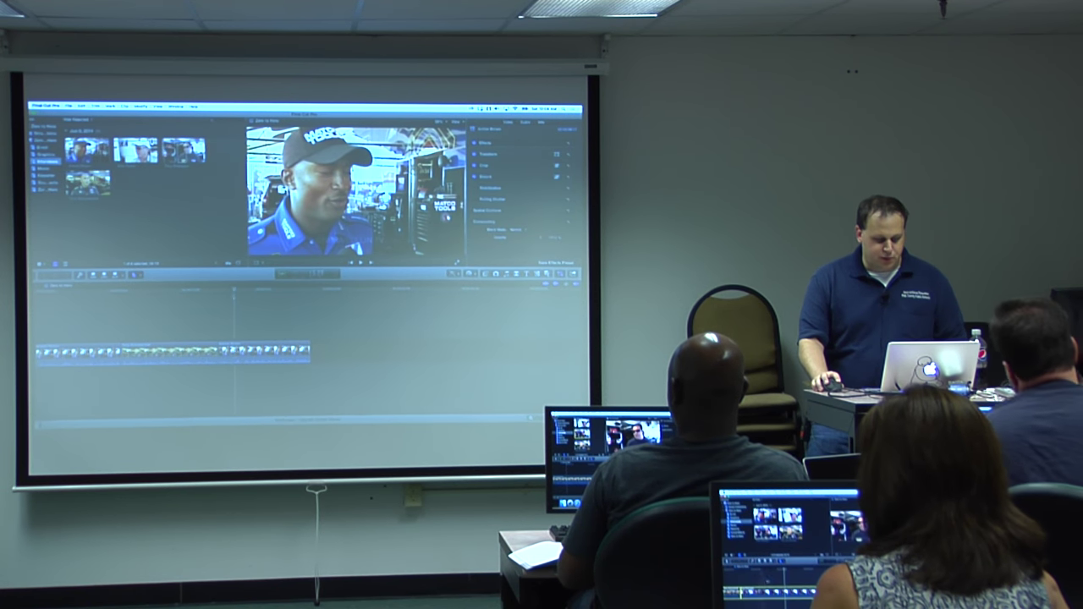
click(218, 351)
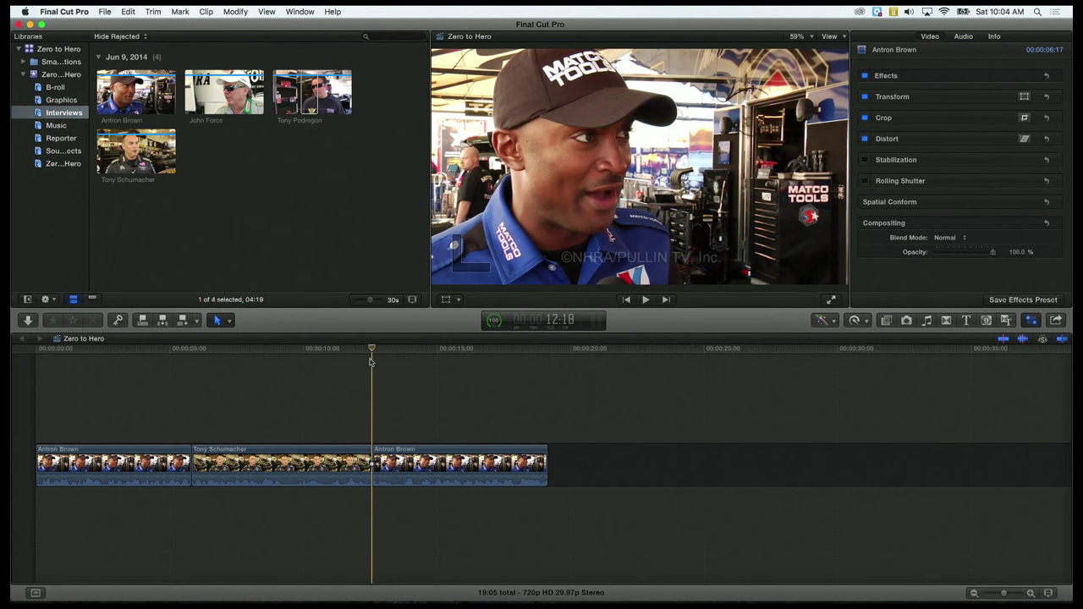
- Insert Tony Pedrogon at the playhead, then drag John Force into the storyline there
key(w)
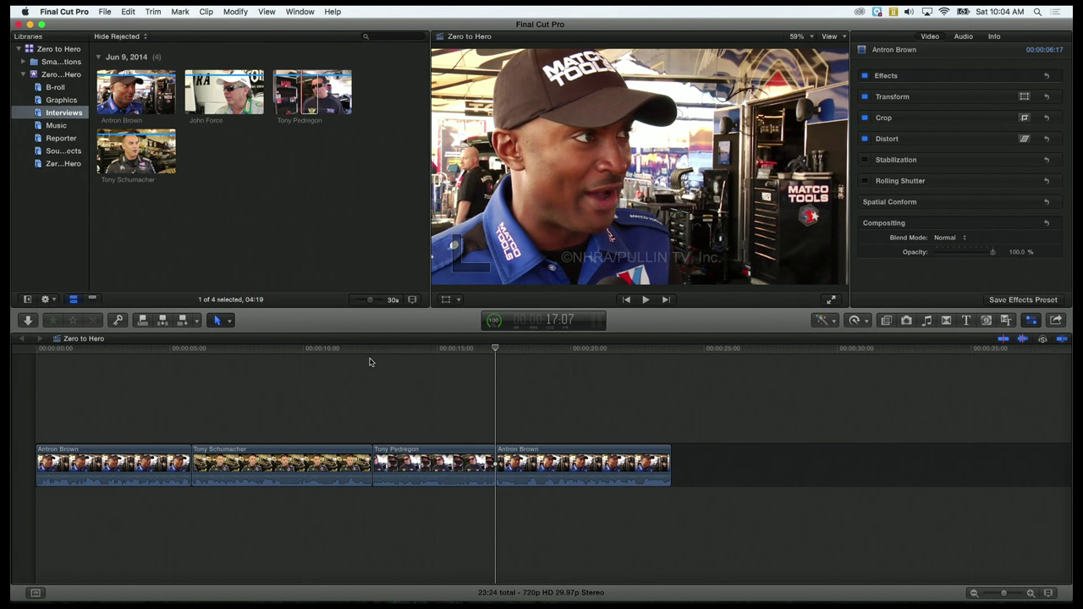
click(229, 99)
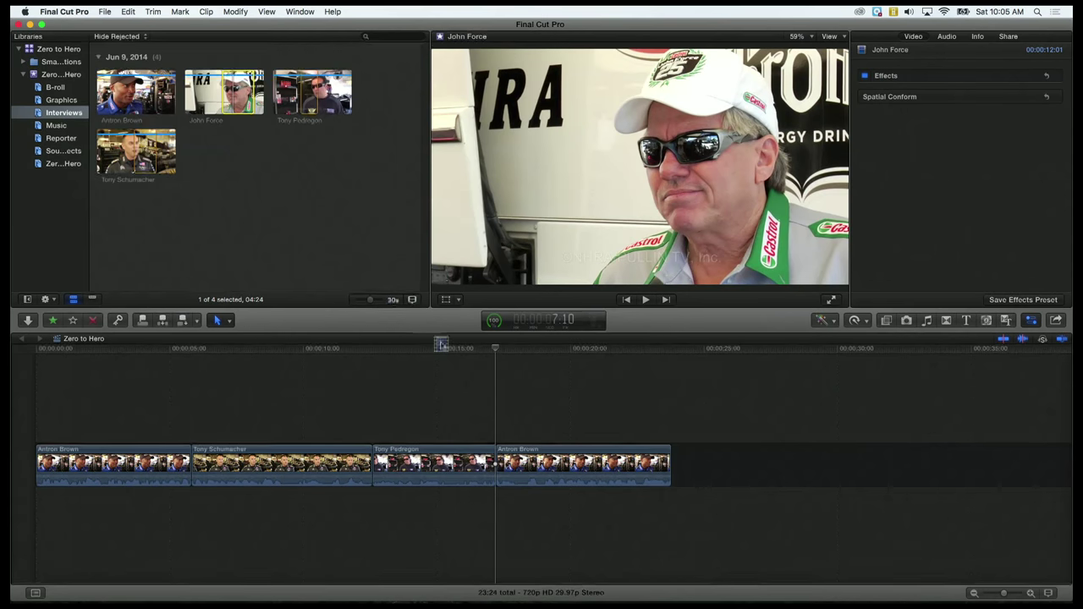
drag(441, 344, 506, 486)
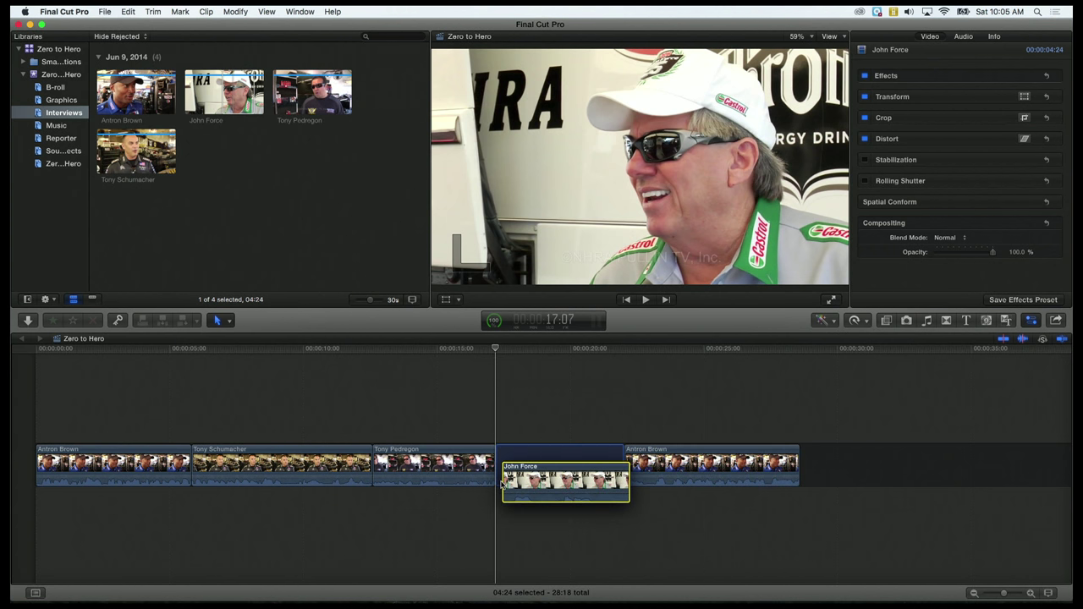
mouse_move(502, 482)
mouse_down()
mouse_move(500, 512)
mouse_move(506, 488)
mouse_move(491, 479)
mouse_move(503, 478)
mouse_move(505, 495)
mouse_up()
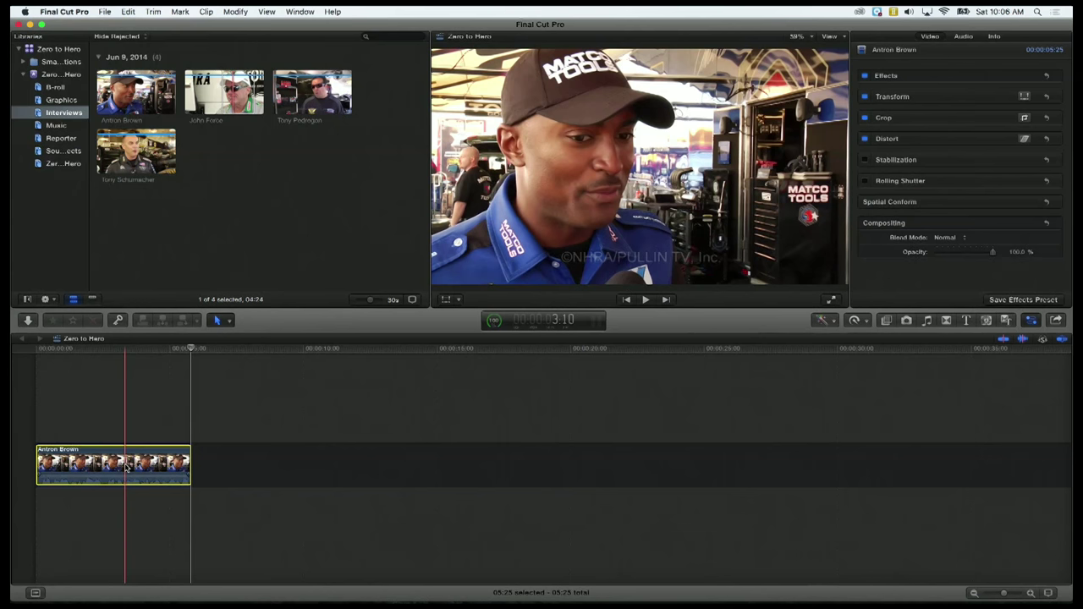
- Deselect in the timeline, leaving a single 5:25 Antron Brown clip
click(95, 362)
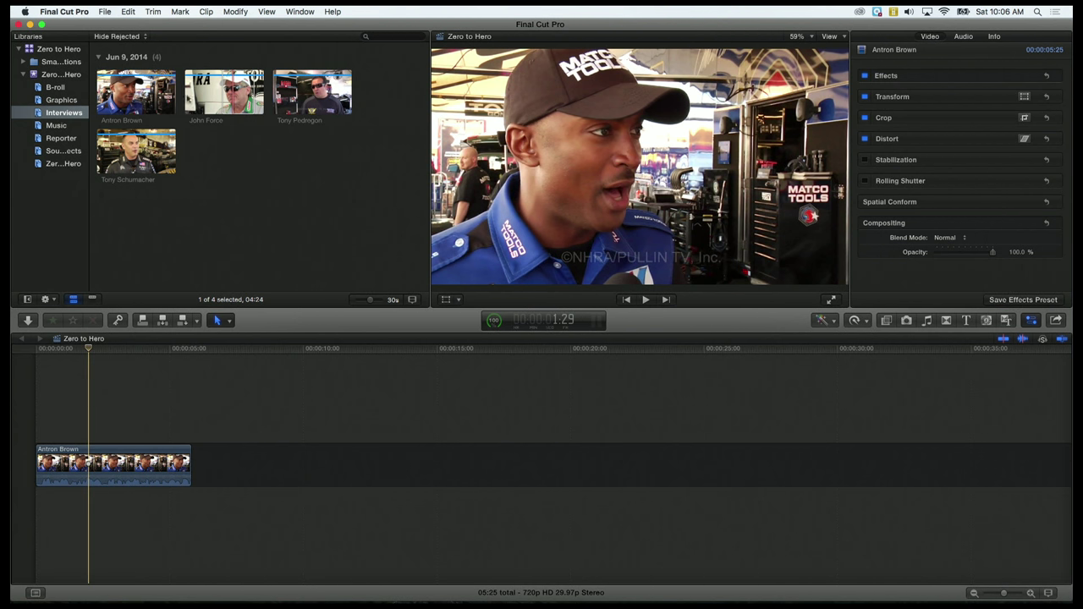
- Connect John Force above Antron Brown at the playhead, then select Tony Schumacher in the browser
click(129, 94)
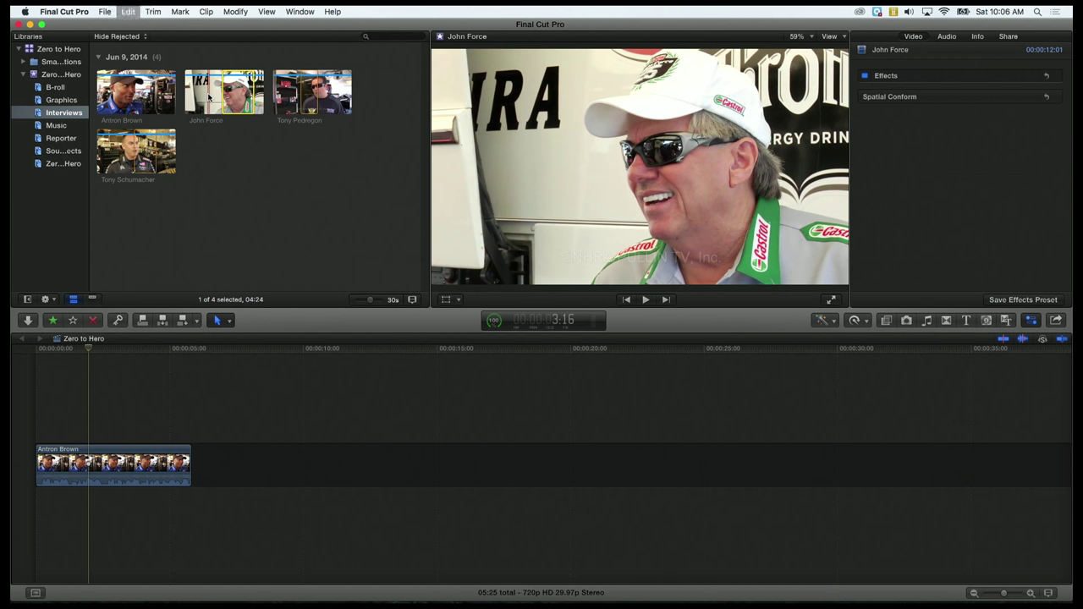
key(q)
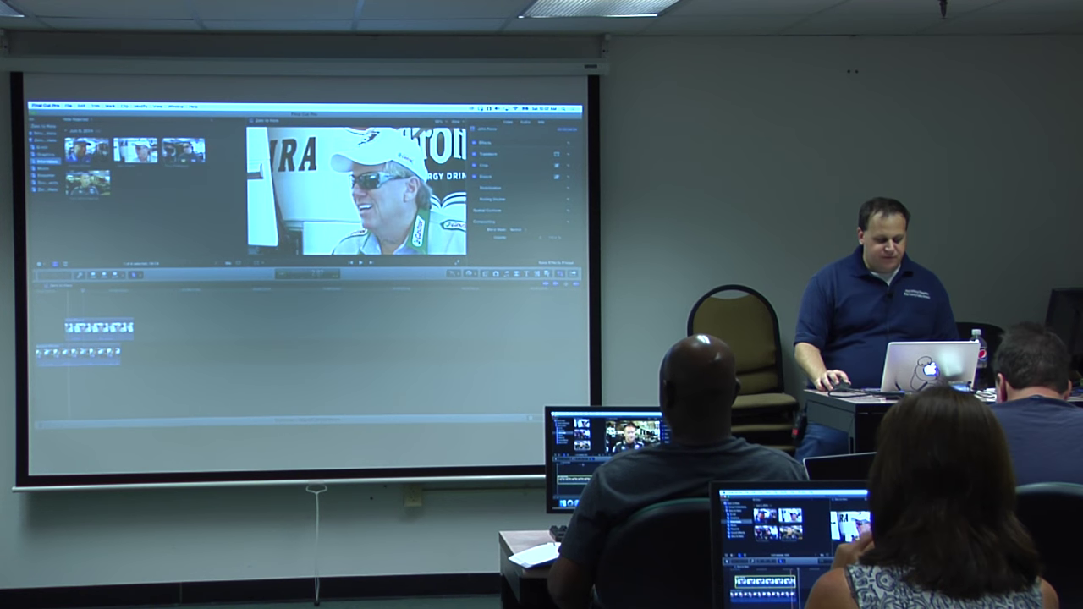
mouse_move(122, 457)
mouse_down()
mouse_move(175, 449)
mouse_move(291, 482)
mouse_move(415, 474)
mouse_move(322, 474)
mouse_move(446, 453)
mouse_move(555, 450)
mouse_move(247, 431)
mouse_move(163, 448)
mouse_move(336, 441)
mouse_move(454, 457)
mouse_move(262, 441)
mouse_move(366, 452)
mouse_move(124, 452)
mouse_up()
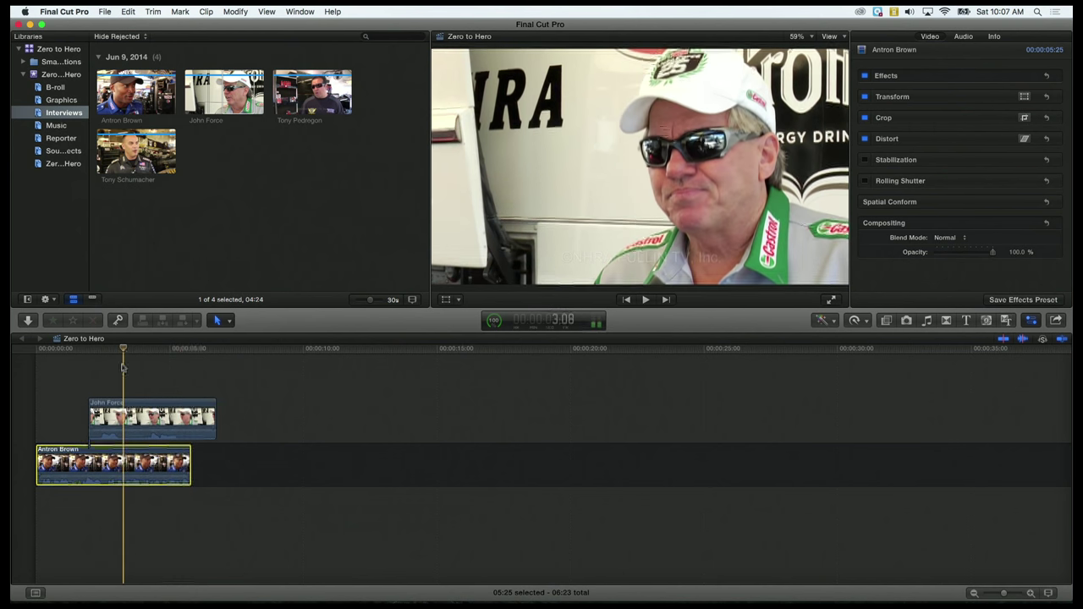
click(137, 151)
- Connect Tony Schumacher at the playhead and shift Antron Brown to show connected clips follow
key(q)
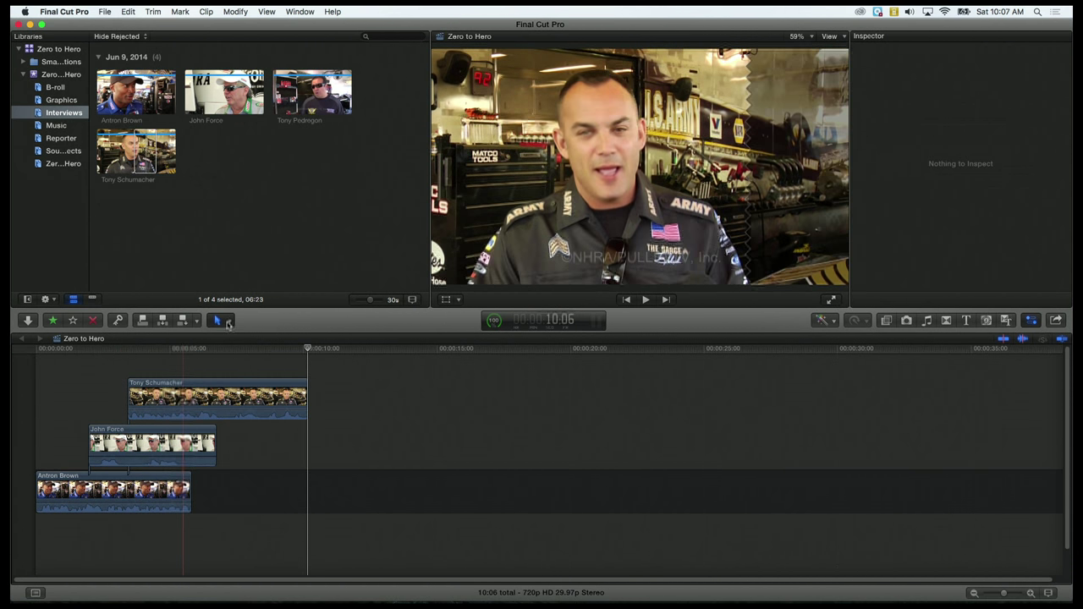
drag(130, 501, 259, 498)
click(153, 357)
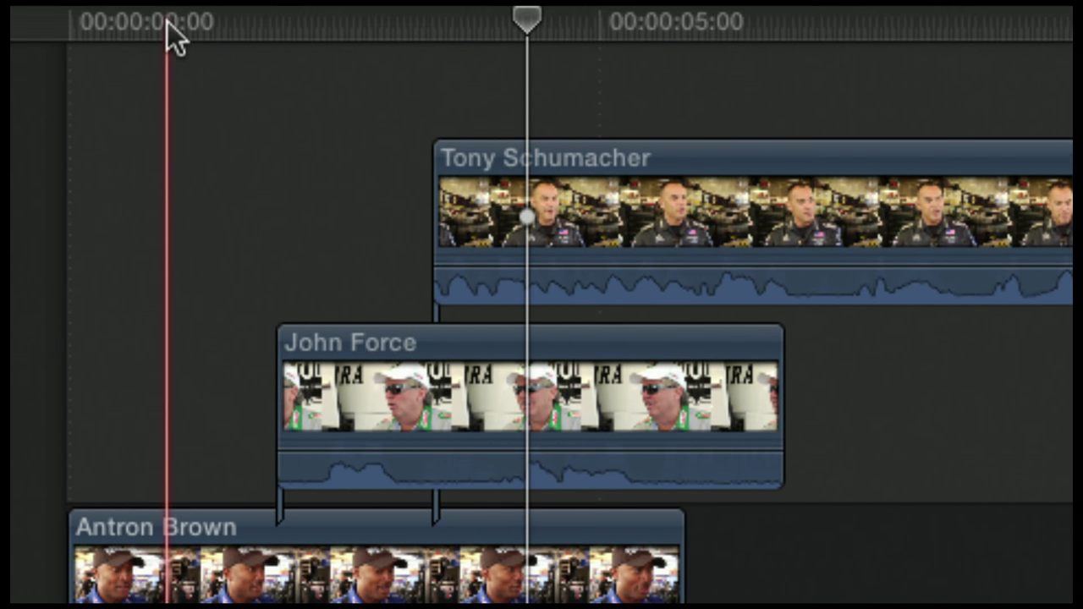
click(167, 23)
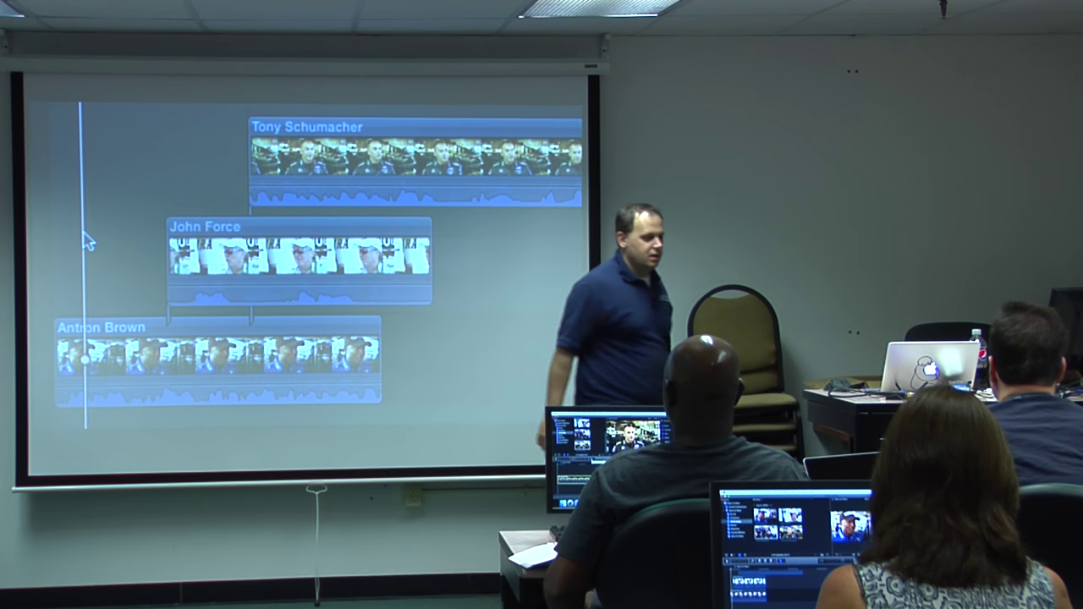
- Delete the Tony Schumacher clip, then Antron Brown along with its connected John Force clip
click(291, 169)
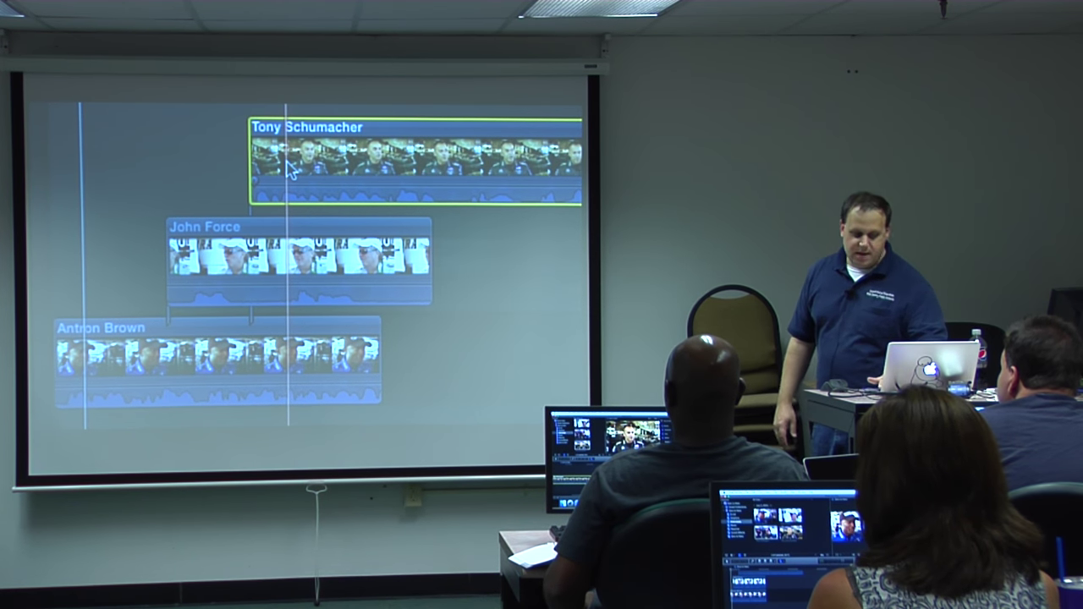
key(Delete)
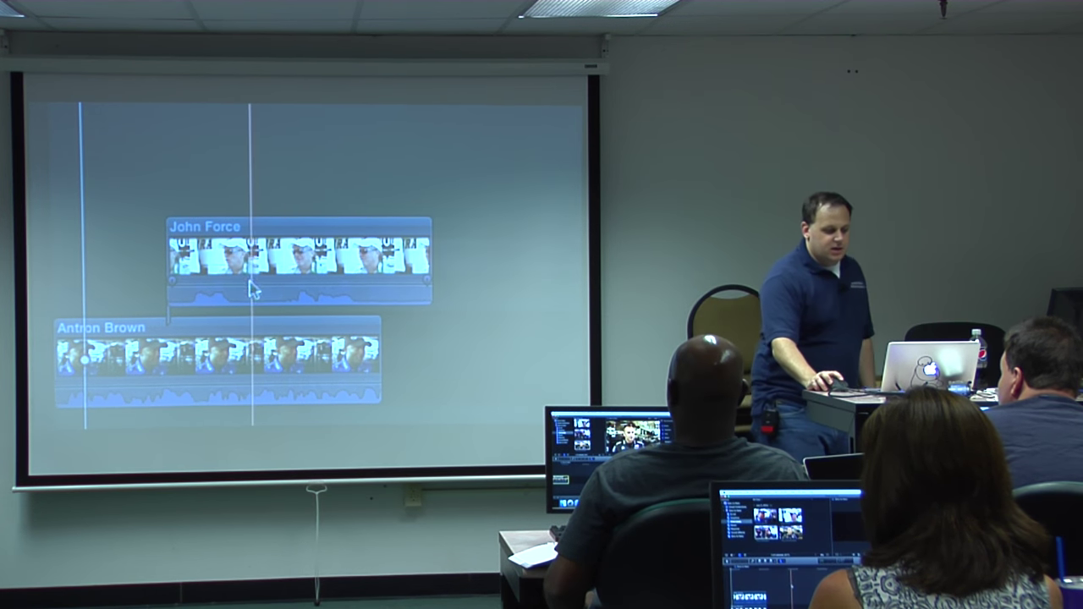
click(233, 338)
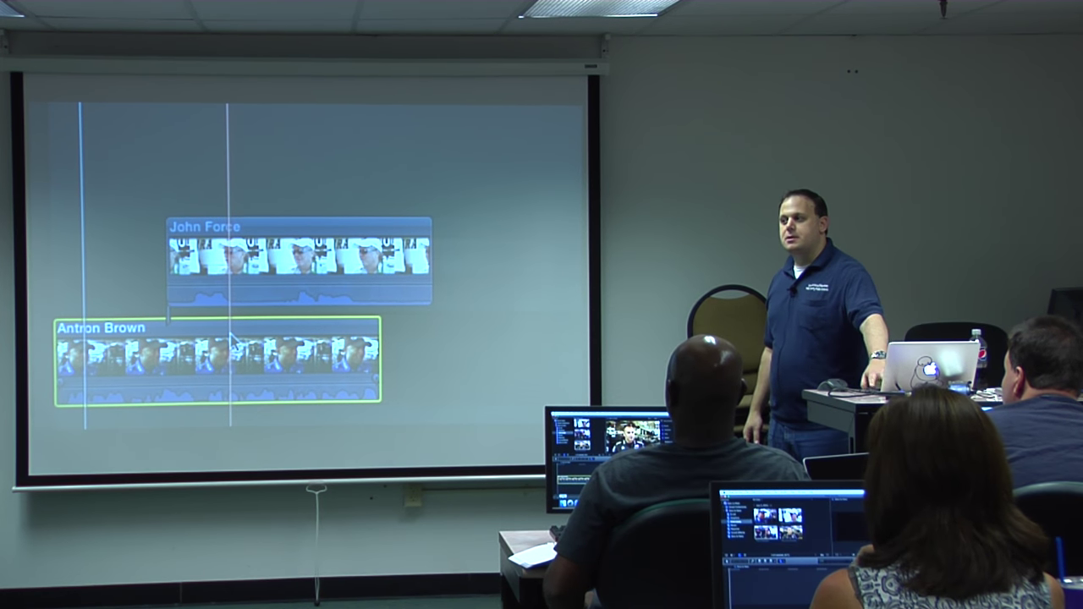
key(Delete)
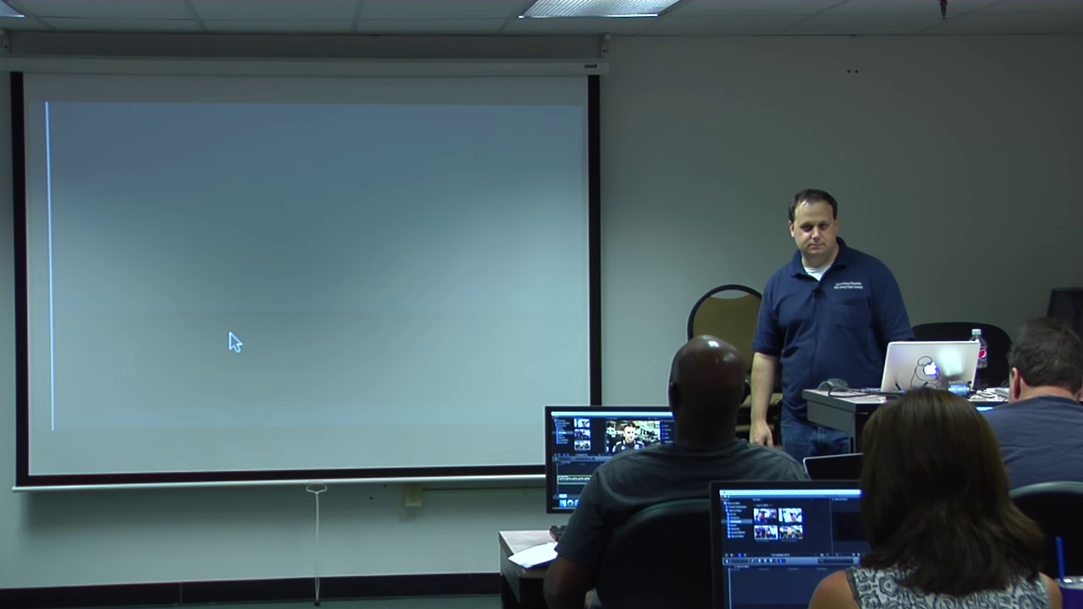